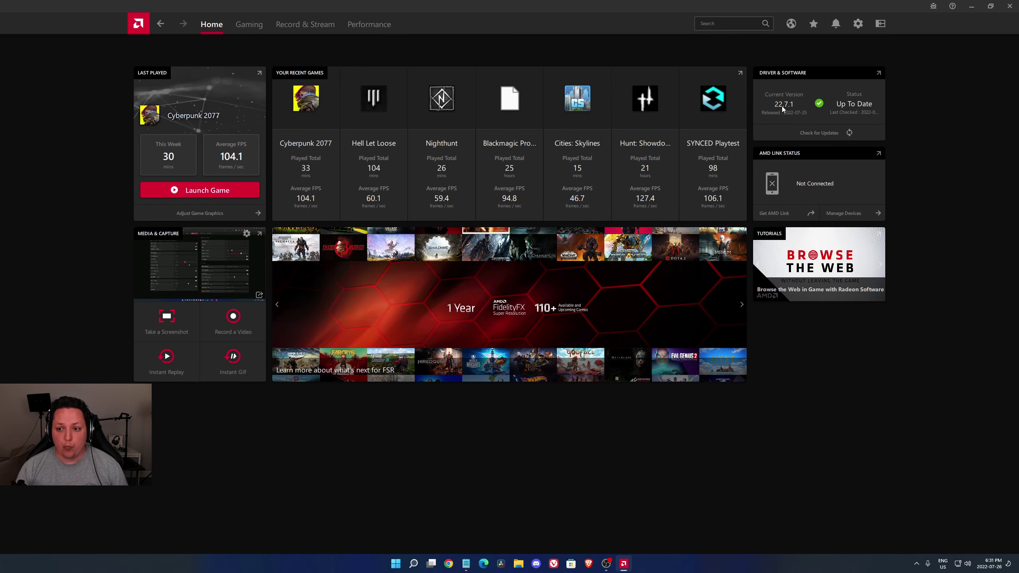
# Step: Check for a newer graphics driver from the Home page's Driver & Software panel
pyautogui.click(794, 133)
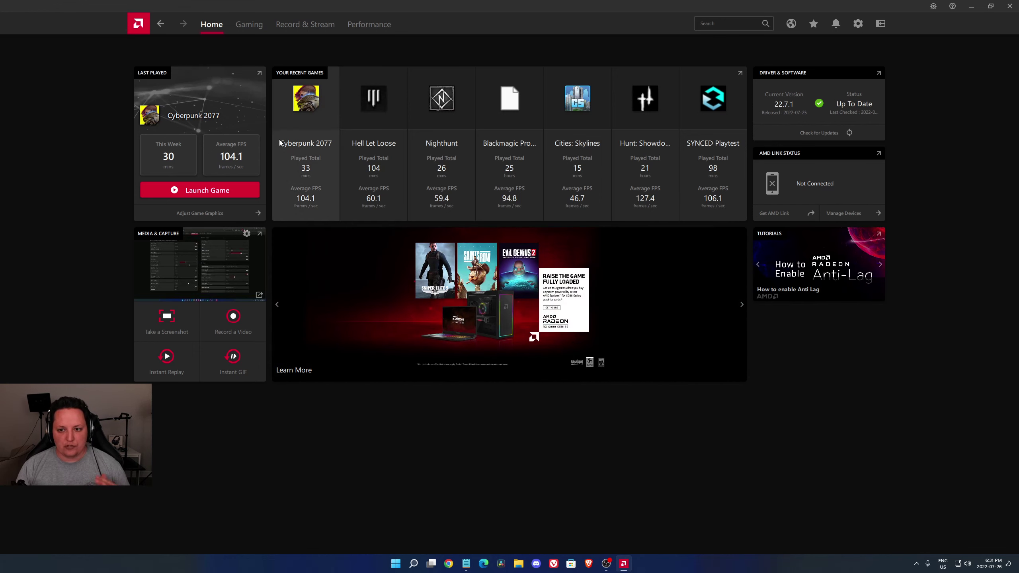
# Step: In Gaming > Settings > Audio & Video, keep noise suppression on the Line (RODE AI-1) input
pyautogui.click(251, 25)
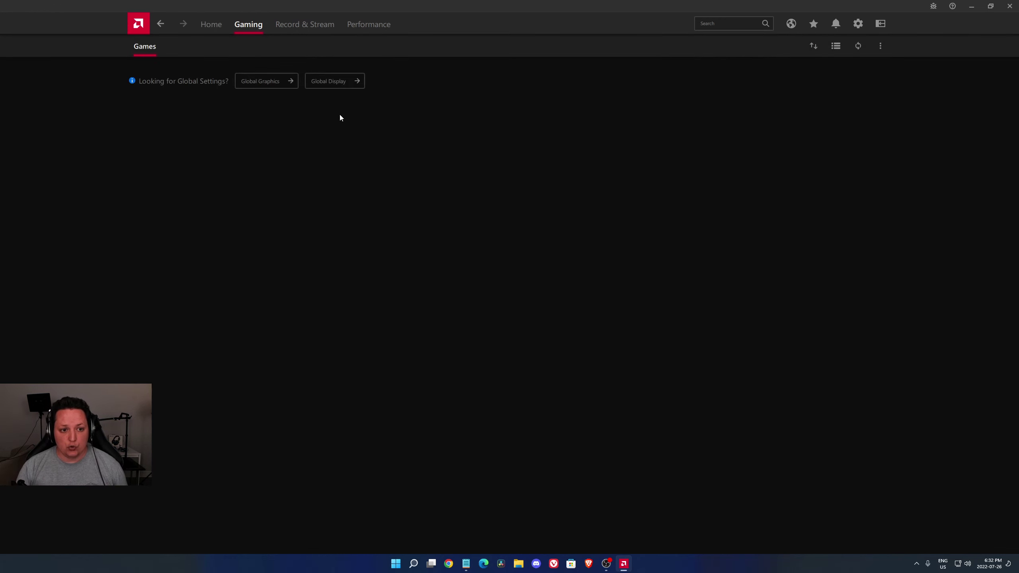
pyautogui.click(267, 82)
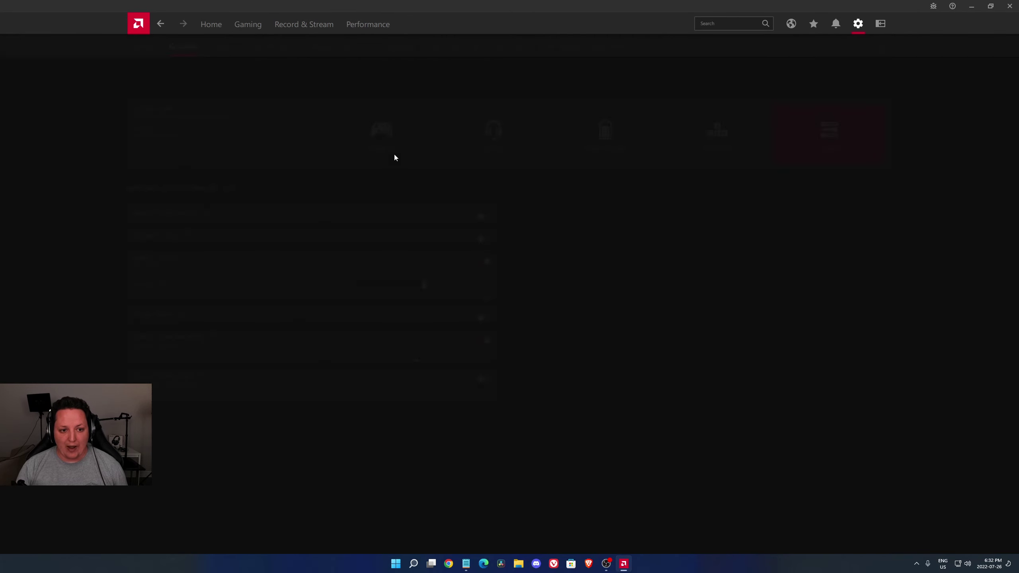
pyautogui.click(273, 46)
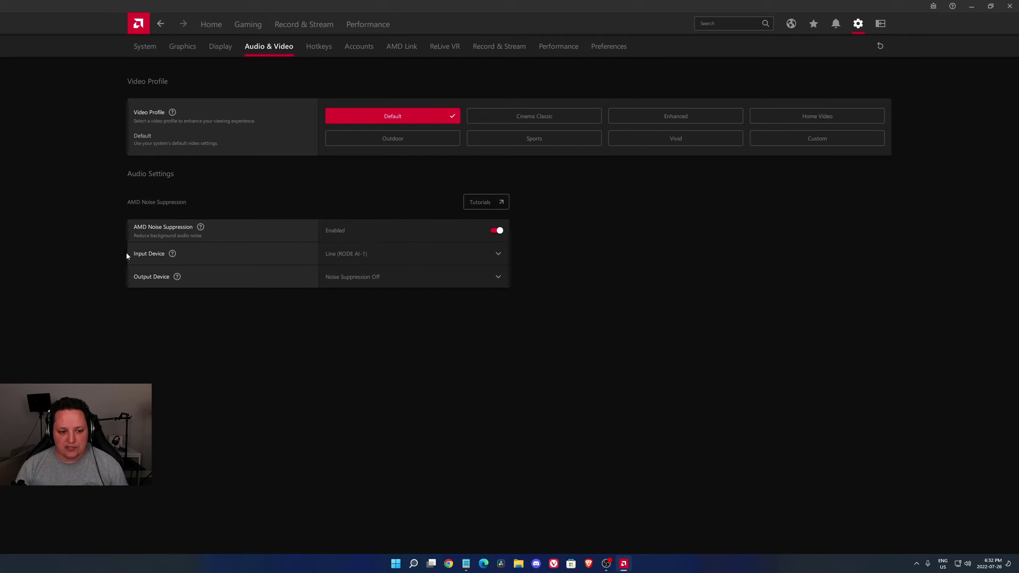
pyautogui.click(353, 253)
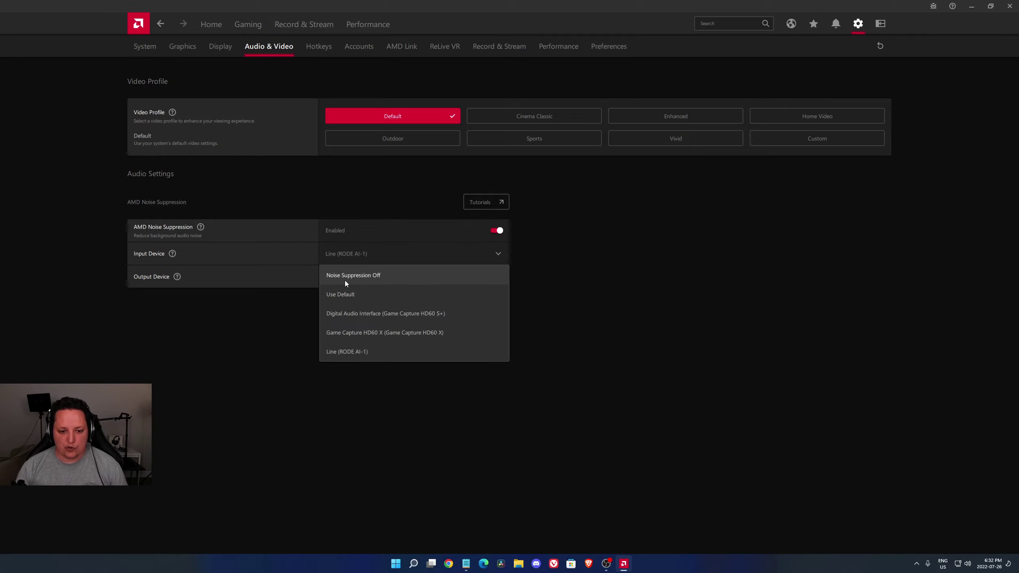
pyautogui.click(375, 352)
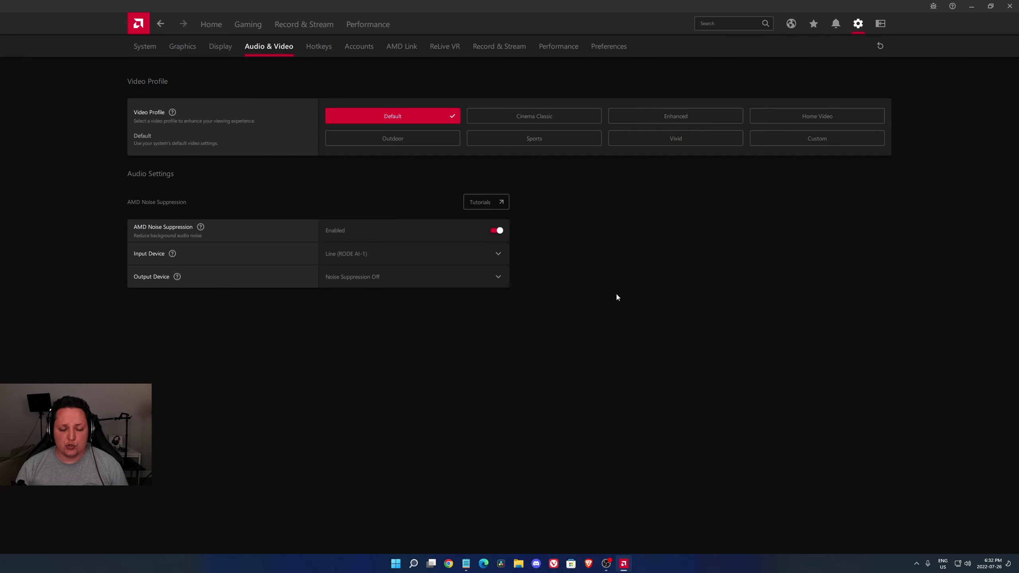
# Step: Close AMD Software and review the Windows volume mixer for the AMD Streaming Audio microphone
pyautogui.click(1009, 6)
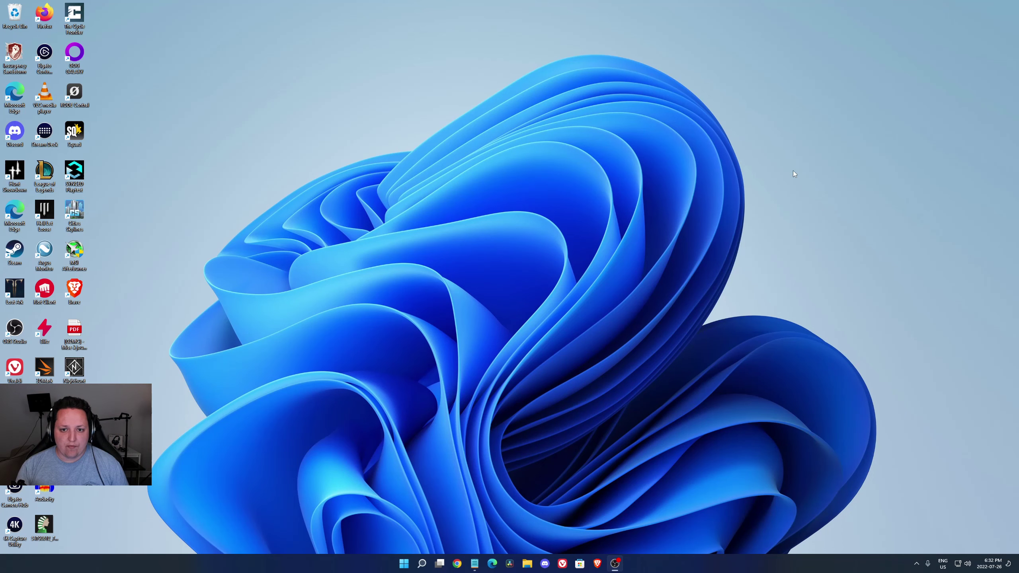
pyautogui.rightClick(966, 563)
pyautogui.click(954, 528)
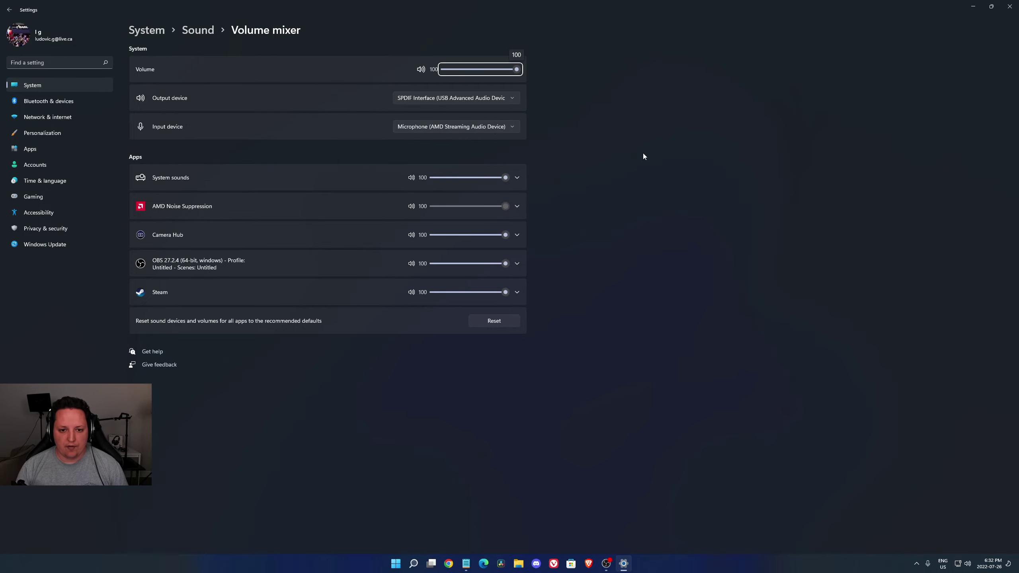
pyautogui.hotkey('alt', 'F4')
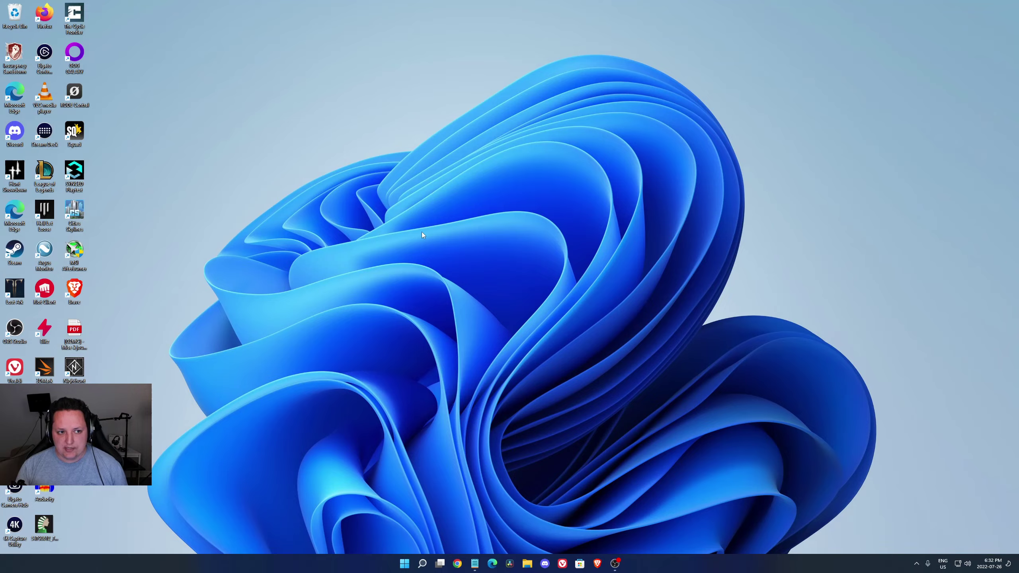
# Step: Restore the OBS Studio window from the taskbar and maximize it
pyautogui.click(614, 563)
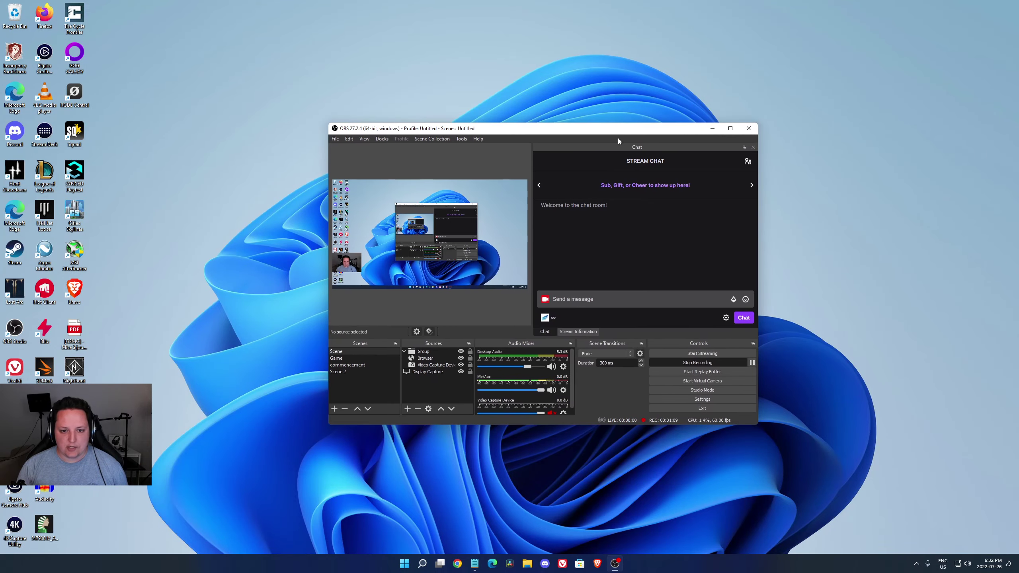
pyautogui.click(729, 129)
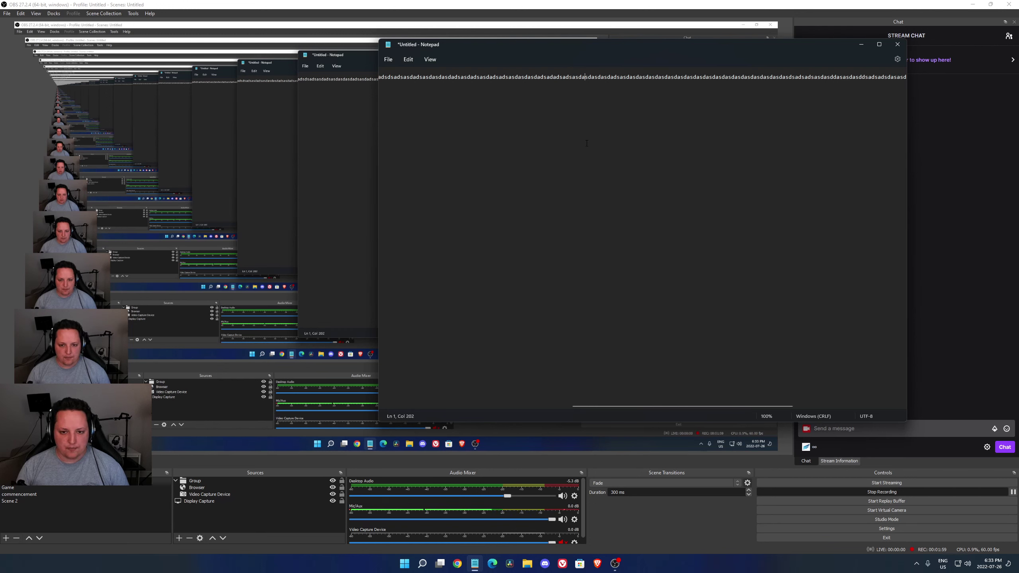
# Step: Select the whole Notepad line of random test letters
pyautogui.hotkey('ctrl', 'a')
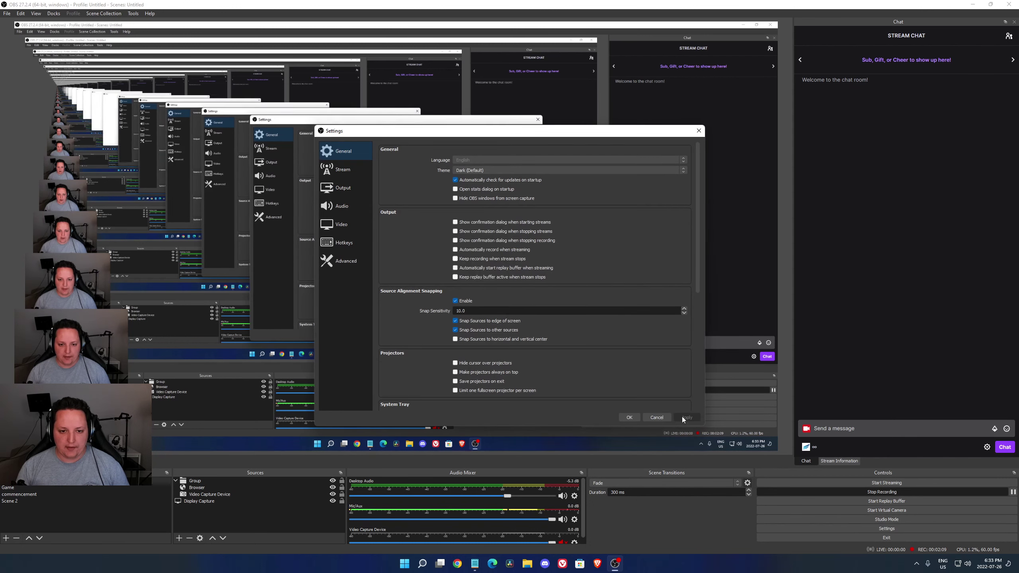
# Step: Set OBS Mic/Auxiliary Audio to Microphone (AMD Streaming Audio Device) in Audio settings
pyautogui.click(341, 206)
pyautogui.click(487, 217)
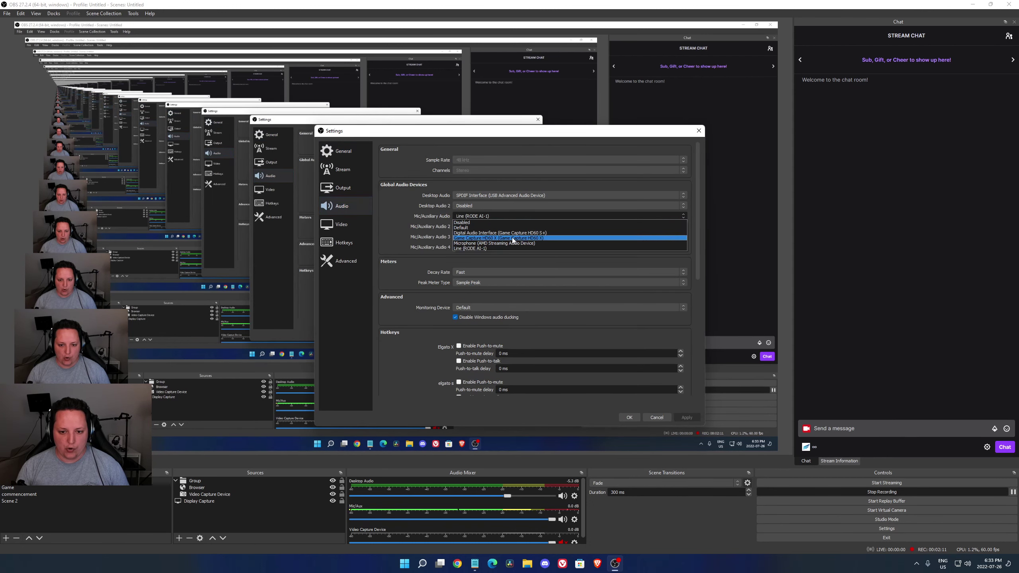
pyautogui.click(492, 243)
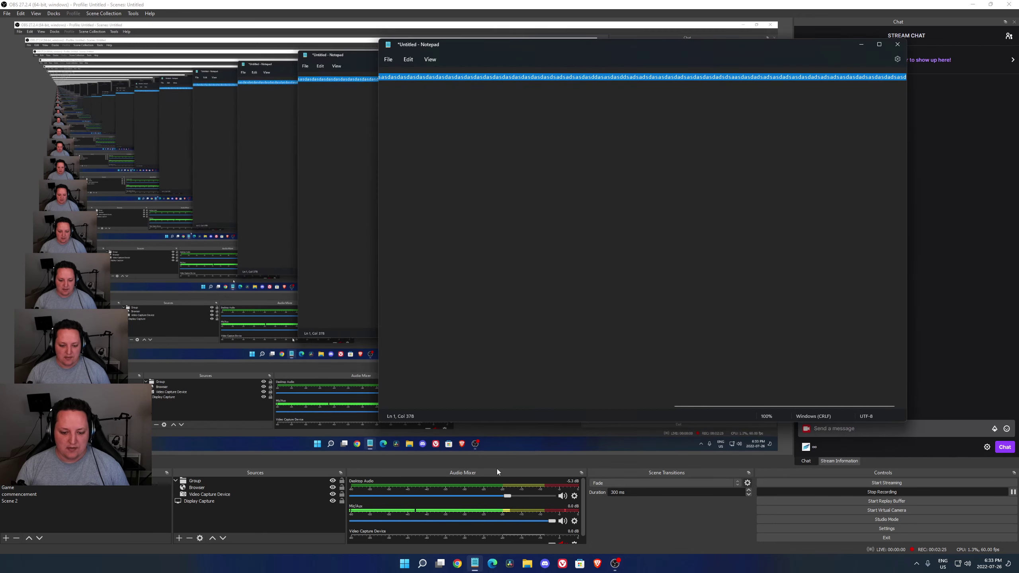
# Step: Insert a run of 'asdasd…' test letters mid-line in Notepad, then select all
pyautogui.click(530, 149)
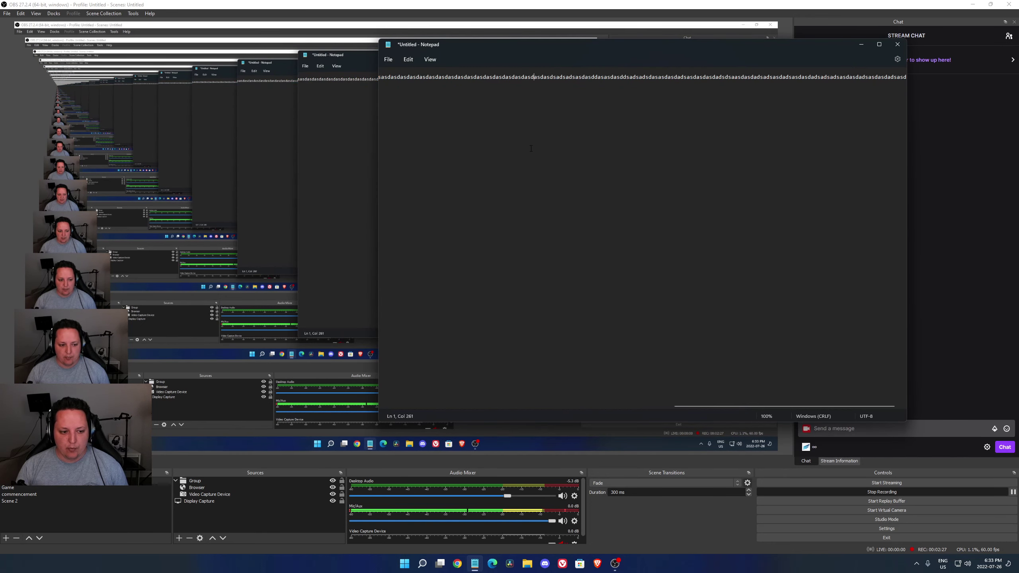
pyautogui.write('asdasdasdasdasdasdasdasdasdasdasdasdasdasdasdasdasdasdasdadsasdasdasdasdasdasdasdasdasdasdasdasdasdasdasd')
pyautogui.hotkey('ctrl', 'a')
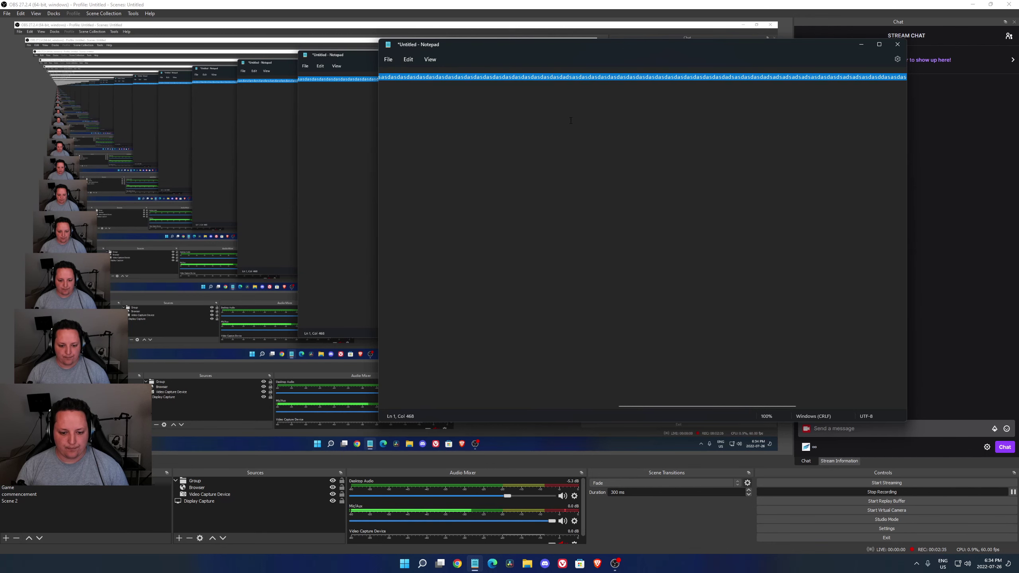
pyautogui.hscroll(5, 569, 121)
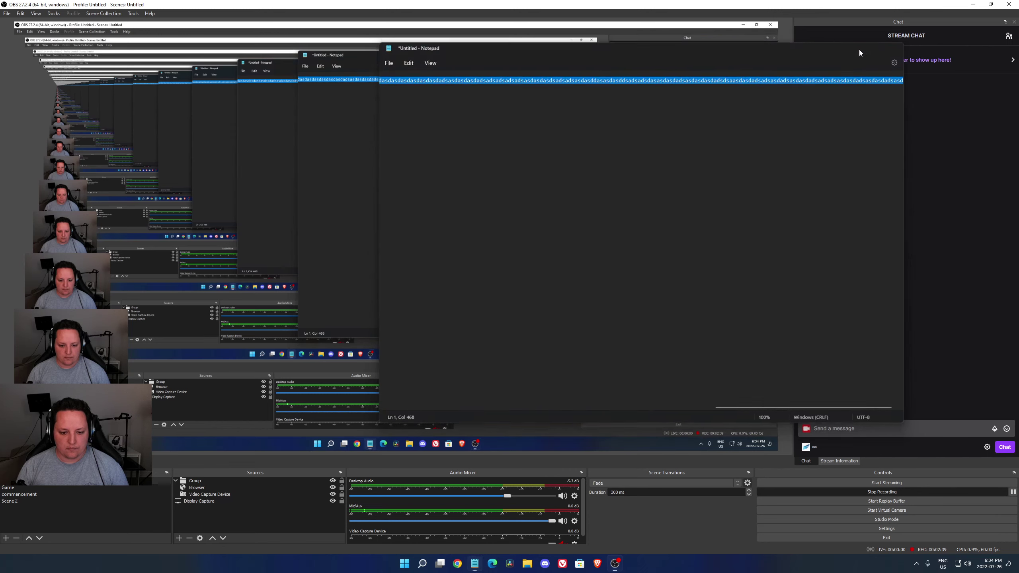
# Step: Minimize Notepad to bring the maximized OBS window back into view
pyautogui.click(861, 44)
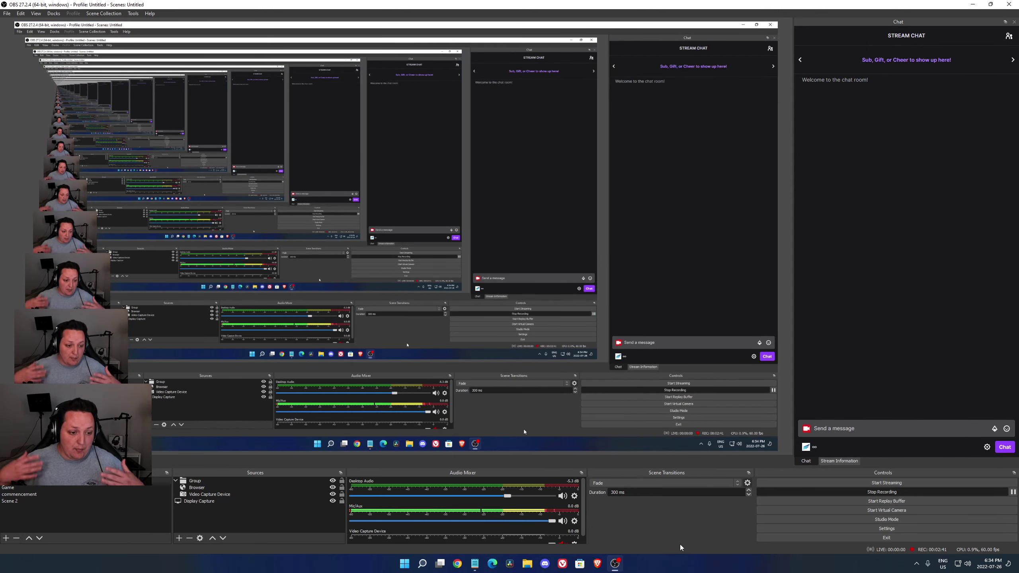